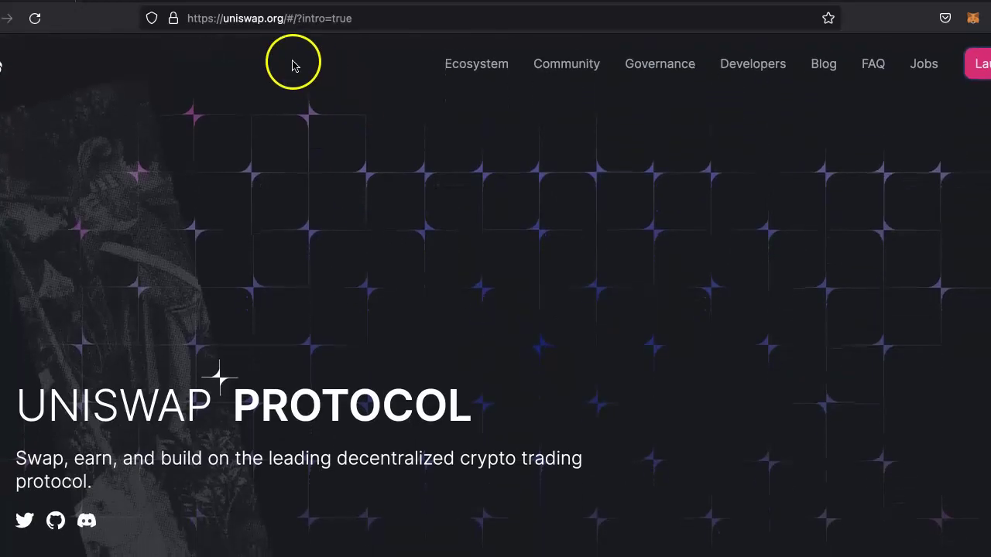
- Launch the Uniswap web app from its homepage and open the liquidity pools page
{"action": "left_click", "coordinate": [240, 19]}
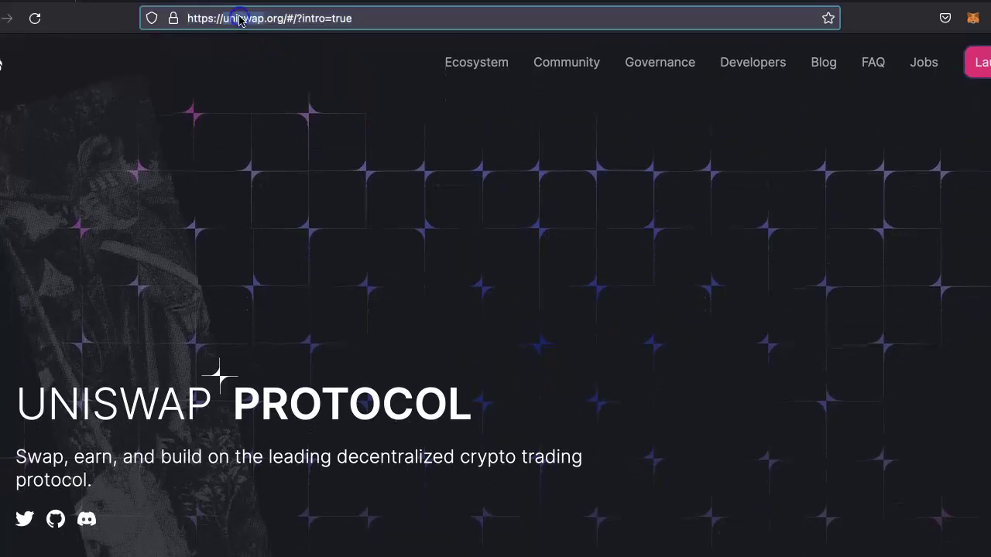
{"action": "scroll", "coordinate": [269, 302], "scroll_direction": "down", "scroll_amount": 6}
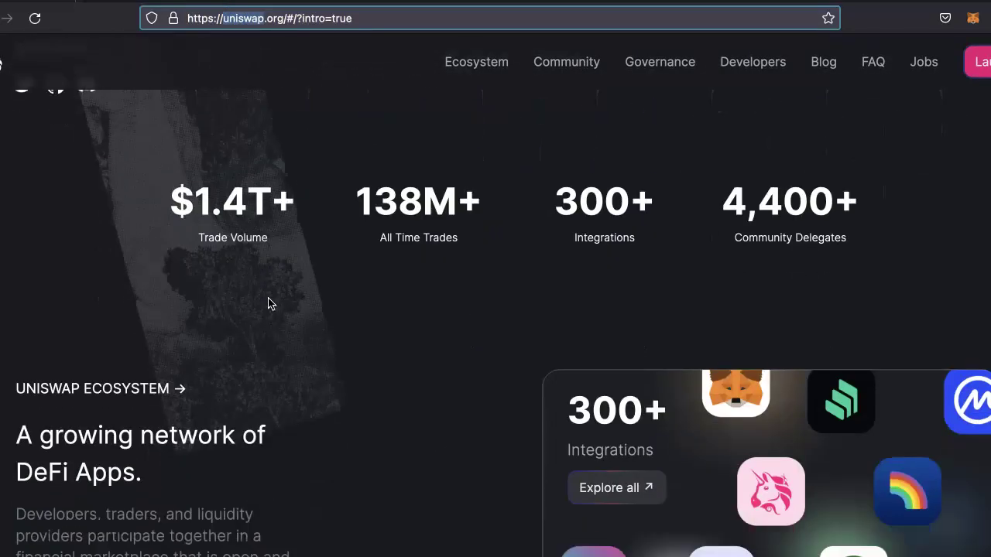
{"action": "scroll", "coordinate": [269, 302], "scroll_direction": "up", "scroll_amount": 6}
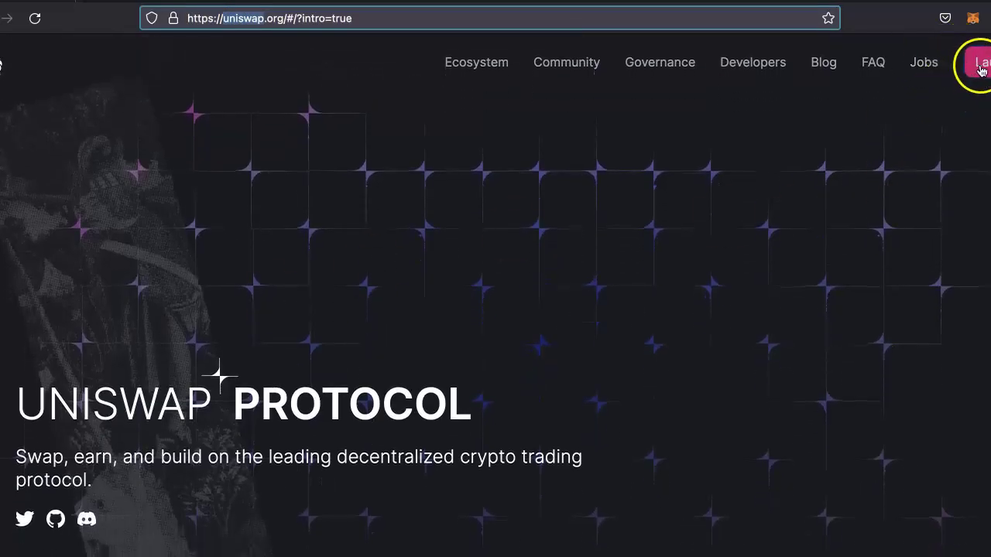
{"action": "left_click", "coordinate": [980, 66]}
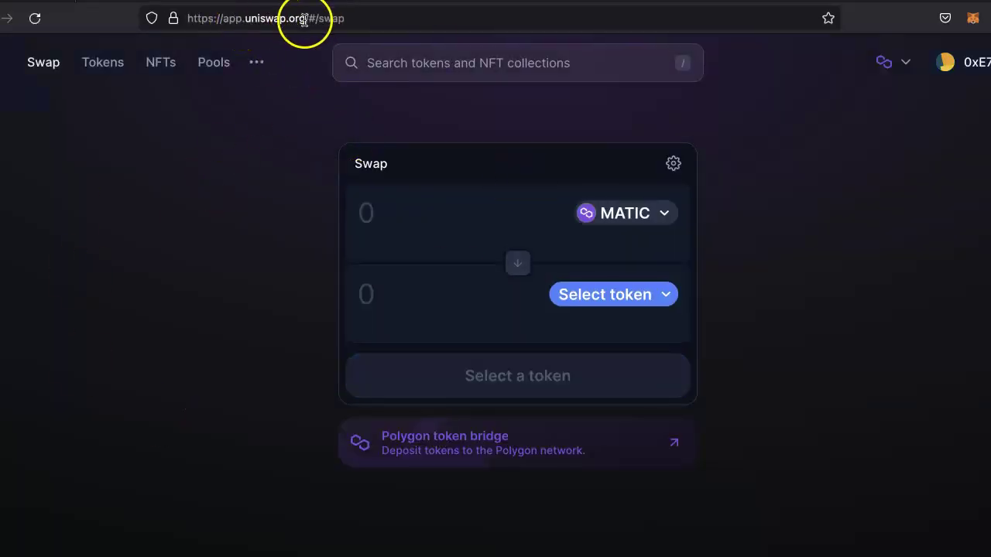
{"action": "left_click_drag", "start_coordinate": [304, 18], "coordinate": [174, 20]}
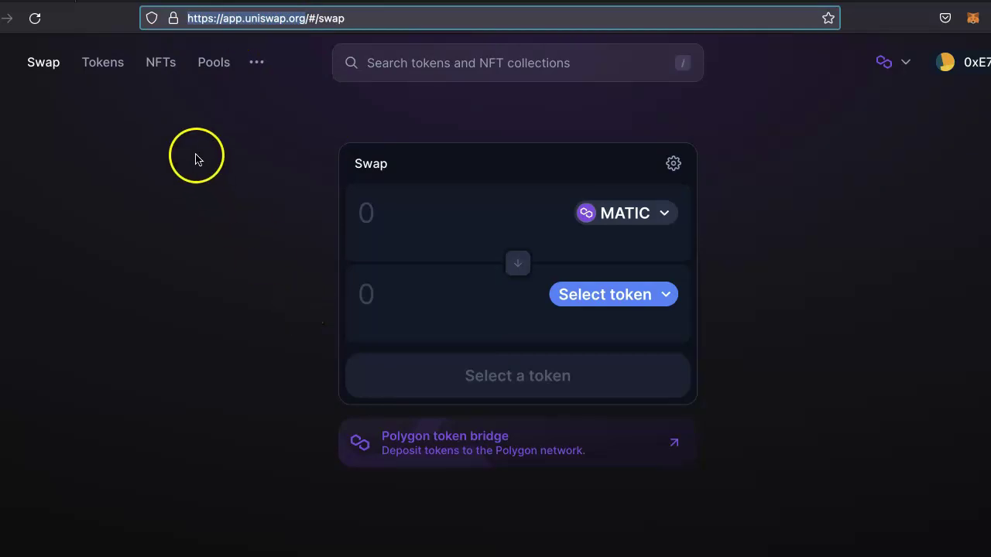
{"action": "left_click", "coordinate": [208, 67]}
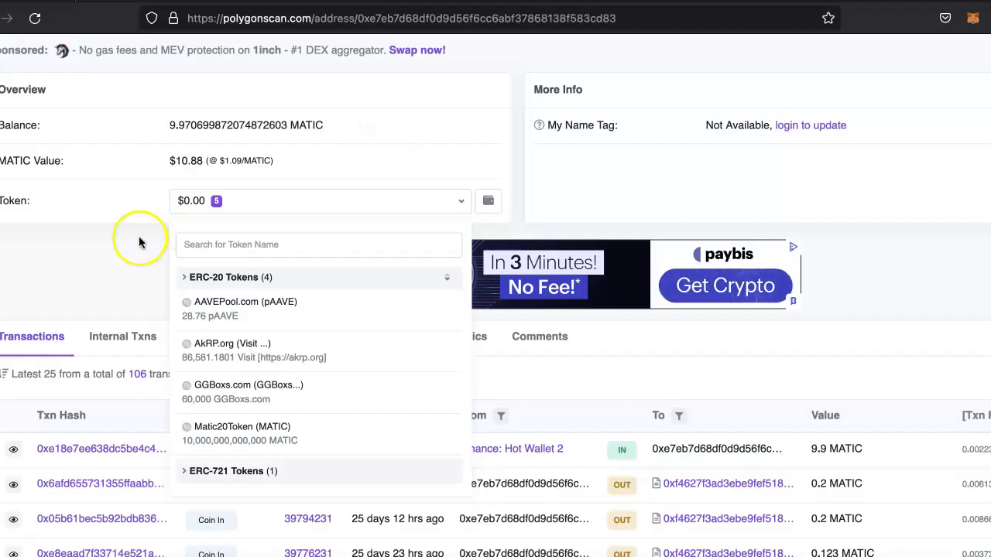
- Switch to PolygonScan, reload the wallet's address page, and open the contract page of its AAVEPool.com (pAAVE) token
{"action": "left_click", "coordinate": [139, 240]}
{"action": "scroll", "coordinate": [139, 240], "scroll_direction": "up", "scroll_amount": 3}
{"action": "left_click", "coordinate": [35, 18]}
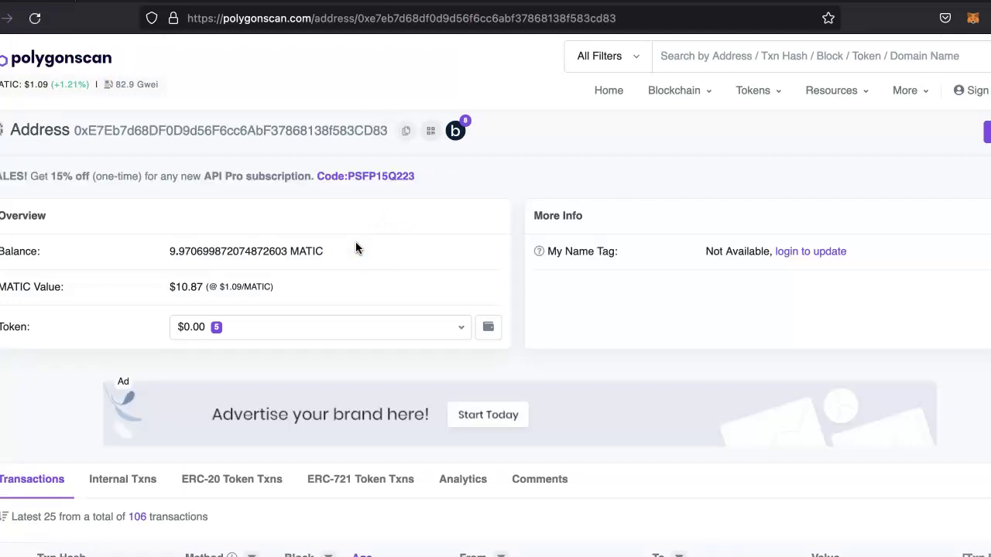
{"action": "scroll", "coordinate": [147, 292], "scroll_direction": "down", "scroll_amount": 1}
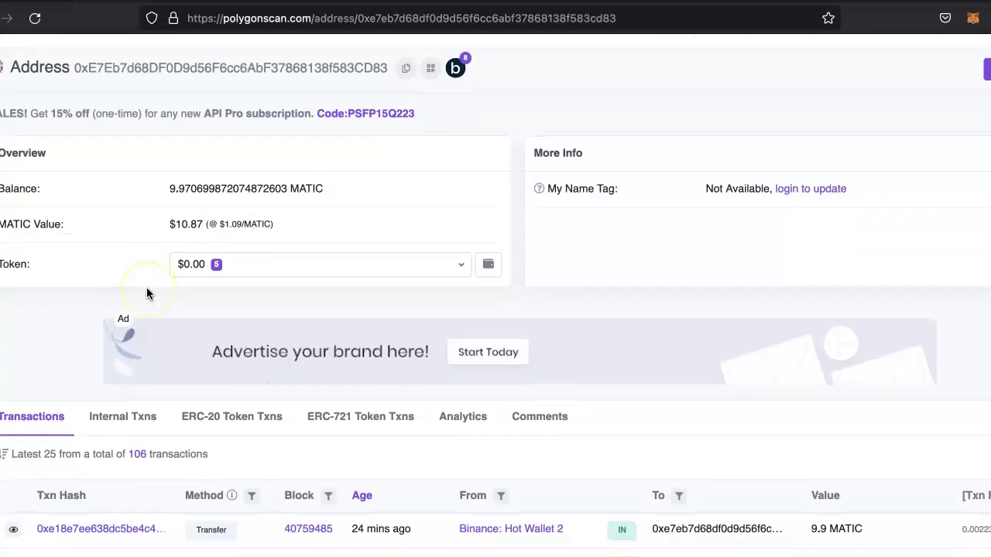
{"action": "left_click", "coordinate": [232, 271]}
{"action": "scroll", "coordinate": [86, 337], "scroll_direction": "down", "scroll_amount": 1}
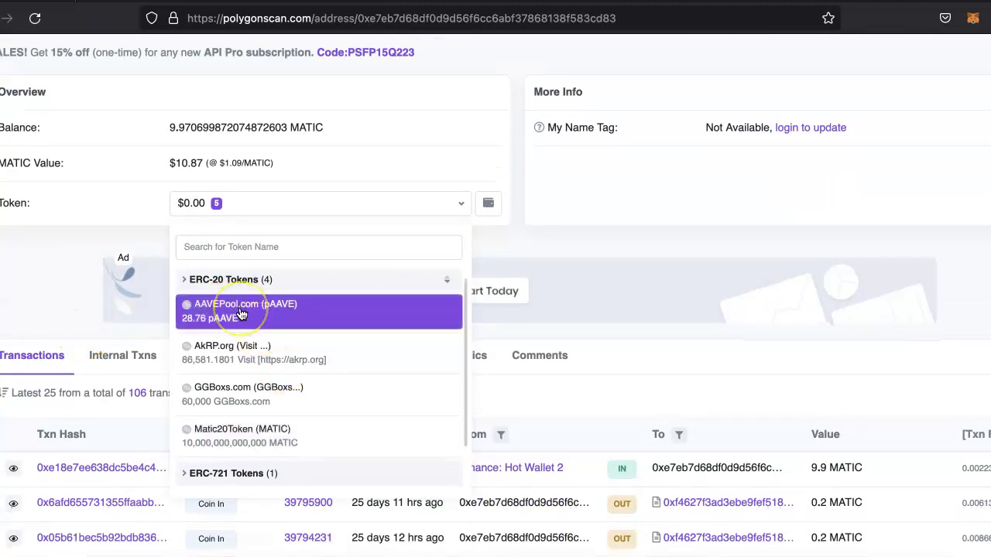
{"action": "left_click", "coordinate": [241, 314]}
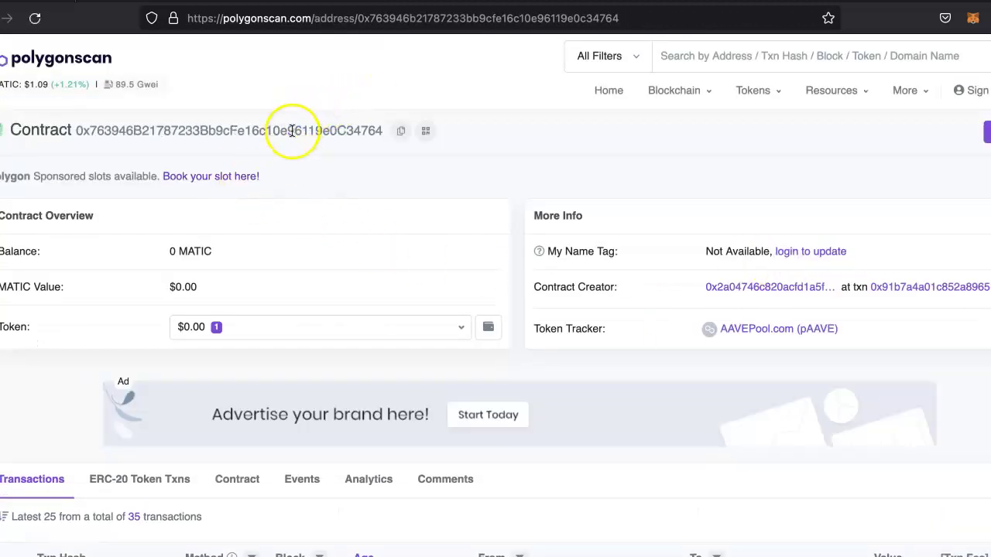
{"action": "triple_click", "coordinate": [292, 130]}
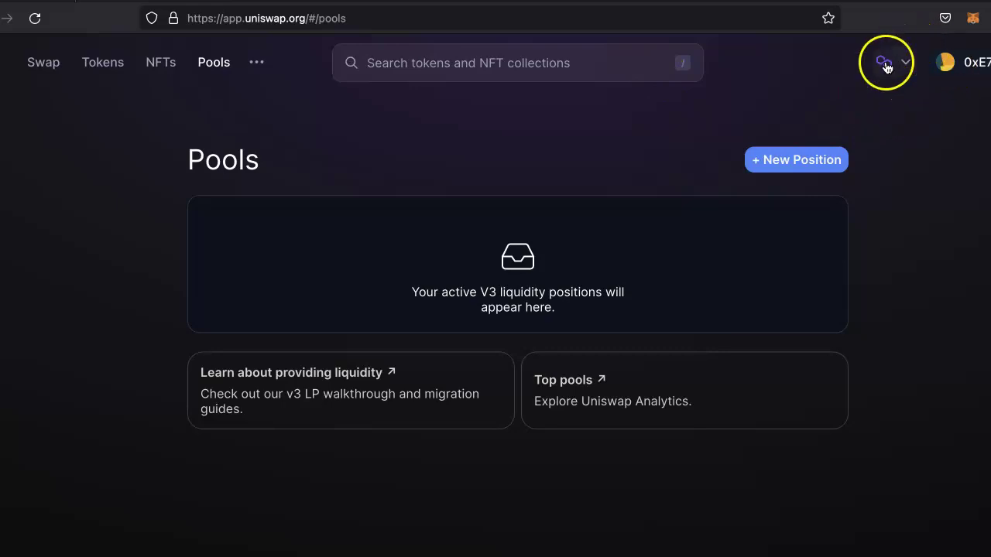
- Switch to Uniswap and choose Polygon, the network of the pAAVE contract, for the pools page
{"action": "left_click", "coordinate": [883, 62]}
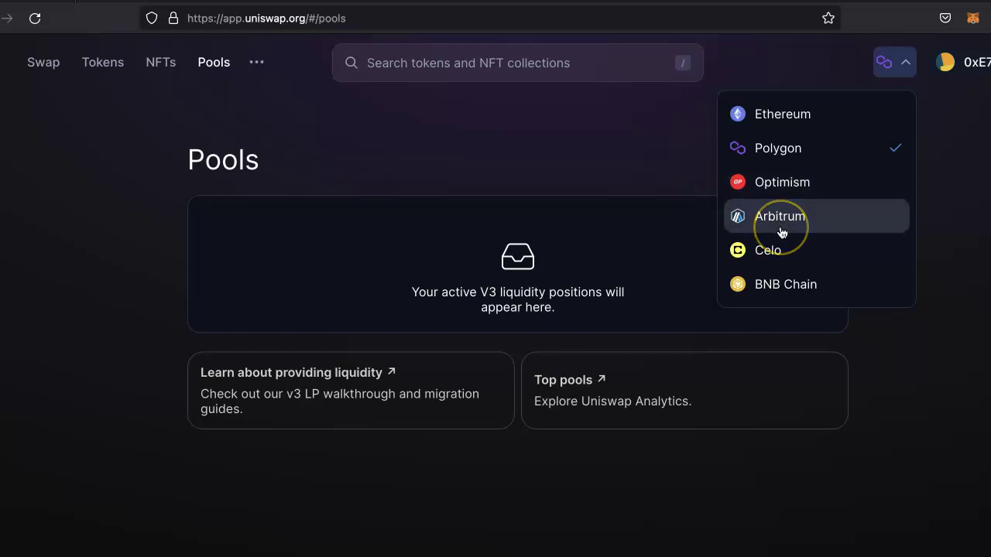
{"action": "left_click", "coordinate": [774, 148]}
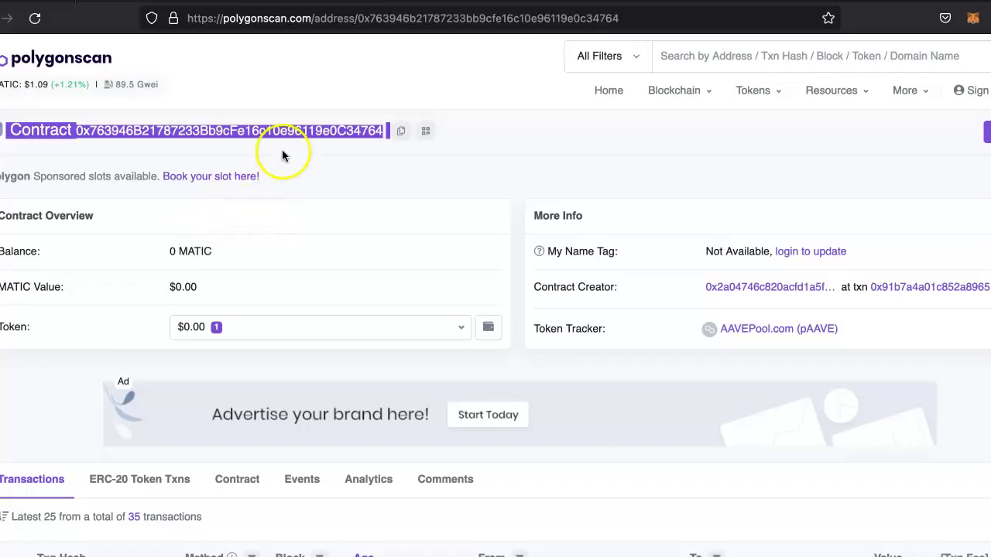
{"action": "left_click", "coordinate": [275, 142]}
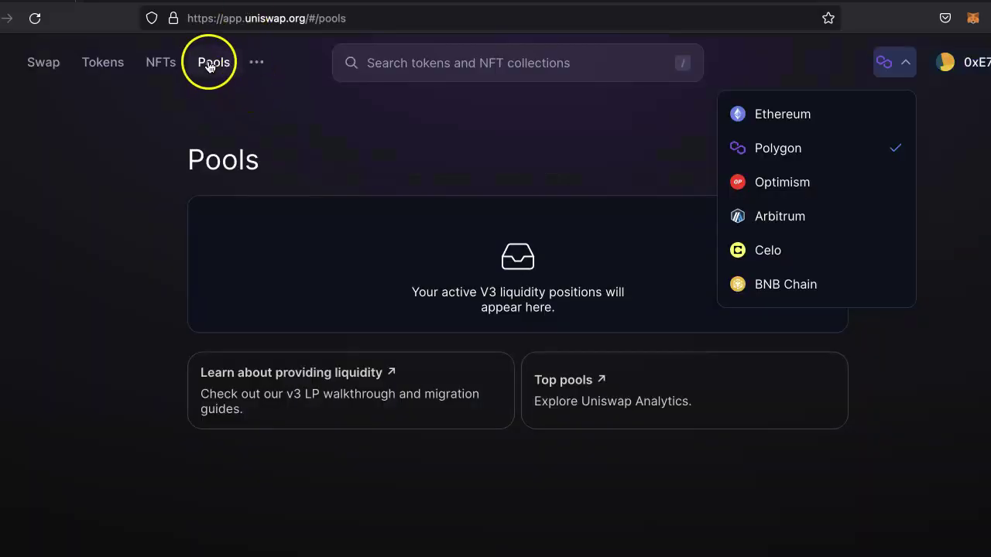
{"action": "left_click", "coordinate": [209, 66]}
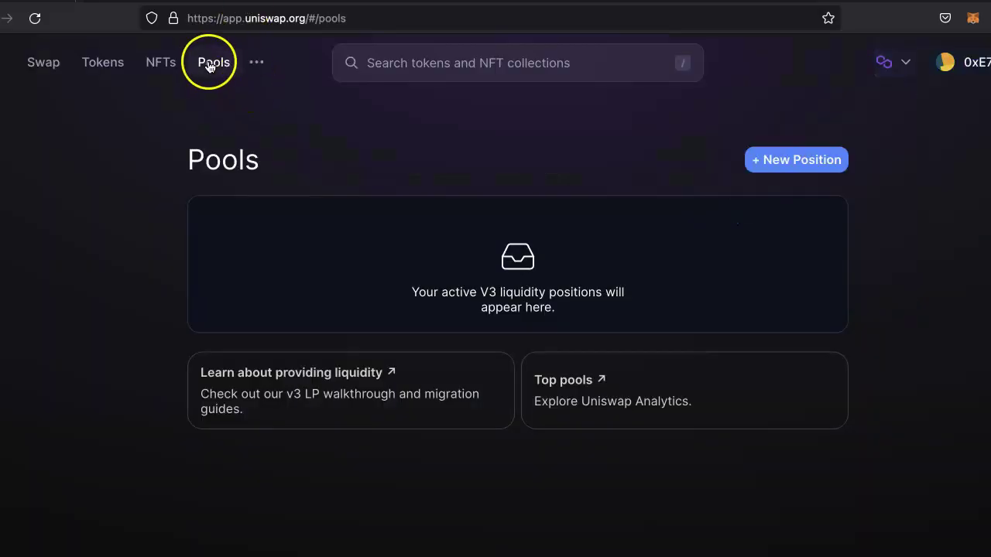
- Start a new liquidity position, keeping MATIC as the first token of the pair
{"action": "left_click", "coordinate": [788, 163]}
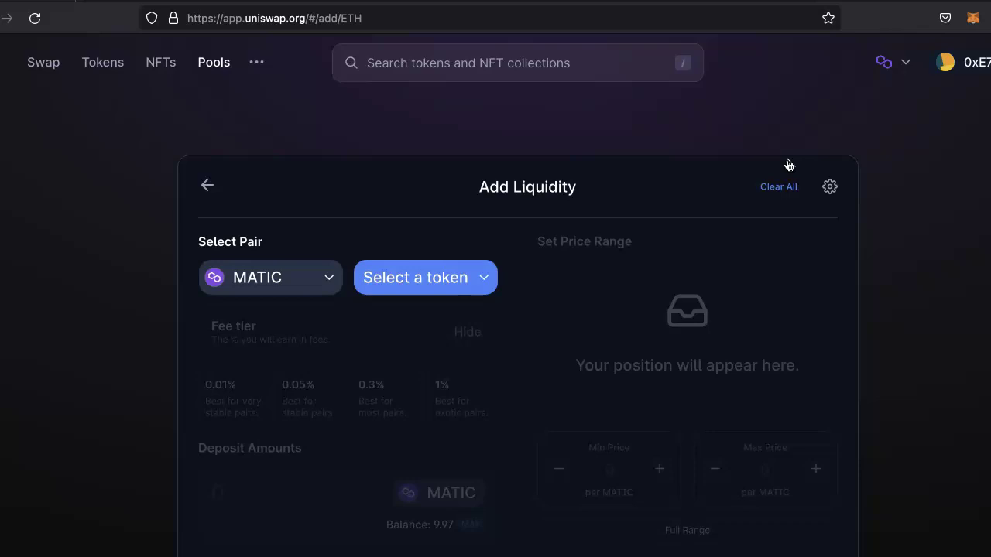
{"action": "left_click", "coordinate": [262, 273]}
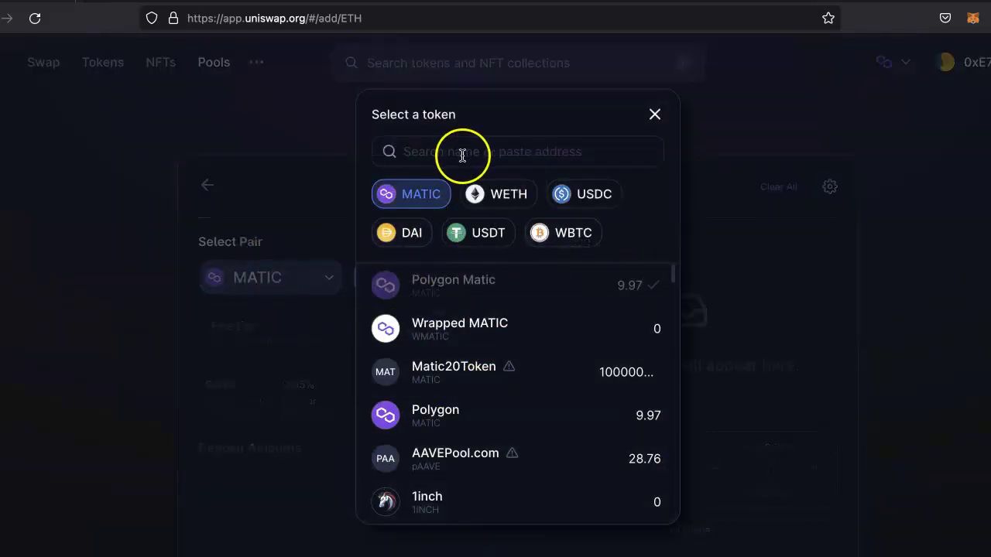
{"action": "left_click", "coordinate": [655, 116]}
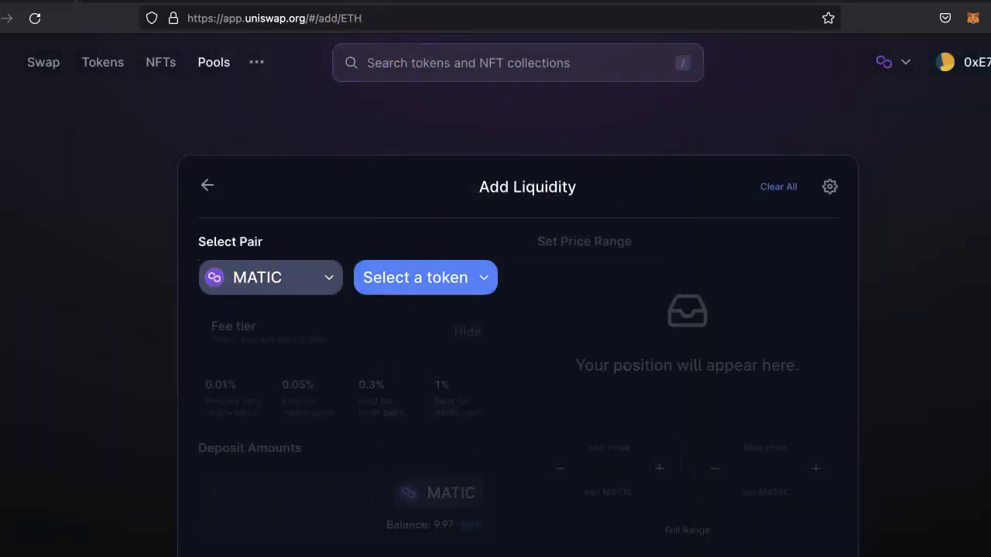
- Set pAAVE as the pair's second token by searching for its contract address copied from PolygonScan
{"action": "left_click", "coordinate": [380, 279]}
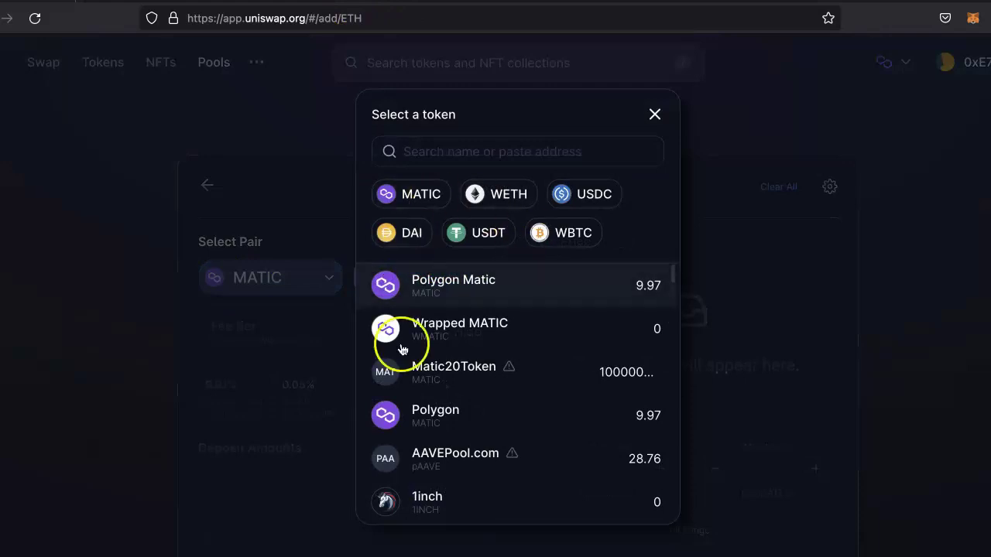
{"action": "scroll", "coordinate": [430, 440], "scroll_direction": "down", "scroll_amount": 15}
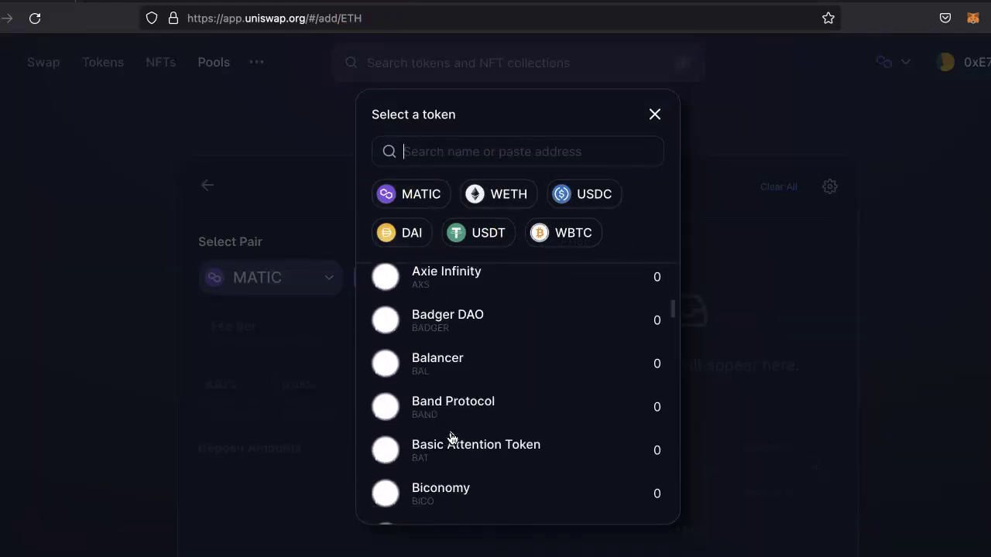
{"action": "scroll", "coordinate": [452, 438], "scroll_direction": "down", "scroll_amount": 5}
{"action": "scroll", "coordinate": [452, 438], "scroll_direction": "up", "scroll_amount": 15}
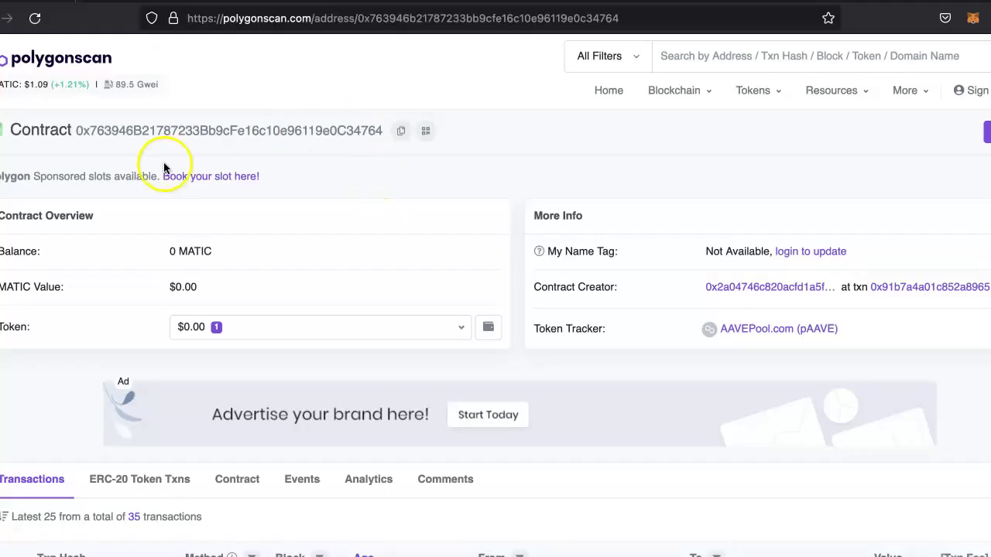
{"action": "left_click", "coordinate": [400, 130]}
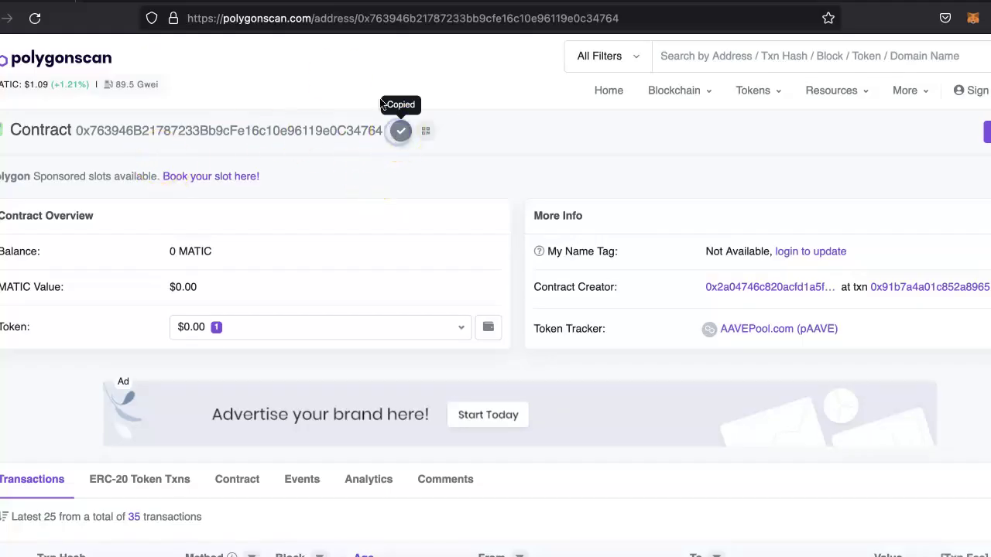
{"action": "key", "text": "ctrl+Tab"}
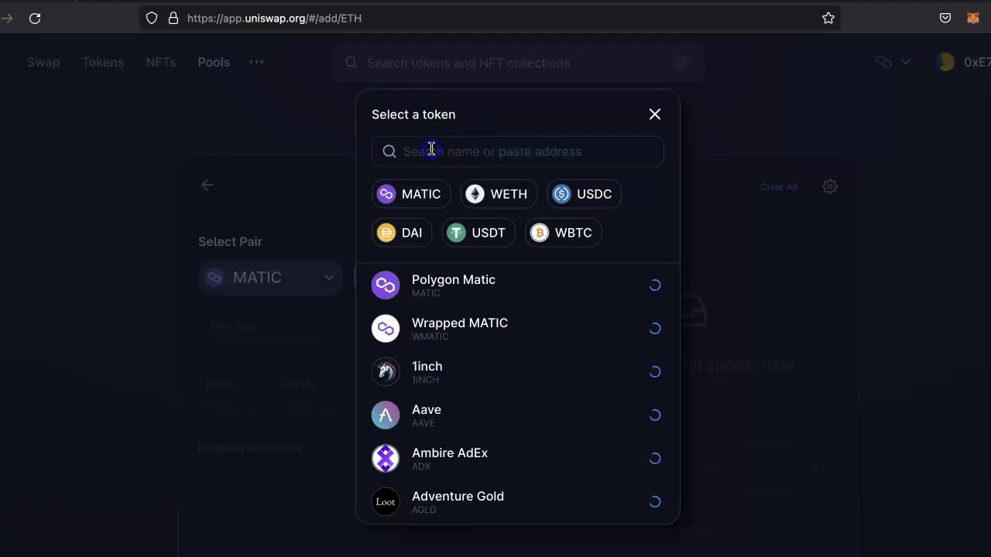
{"action": "key", "text": "ctrl+v"}
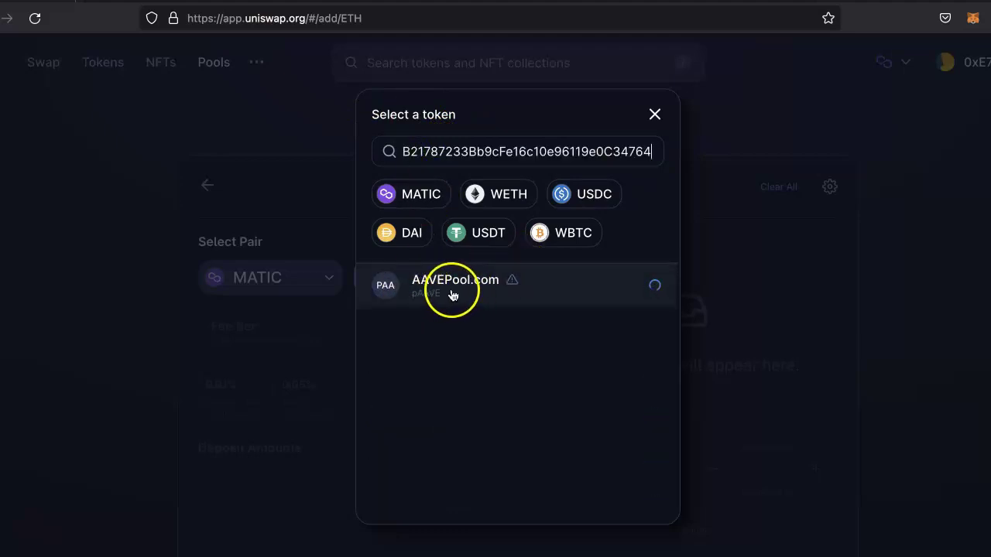
{"action": "left_click", "coordinate": [454, 294]}
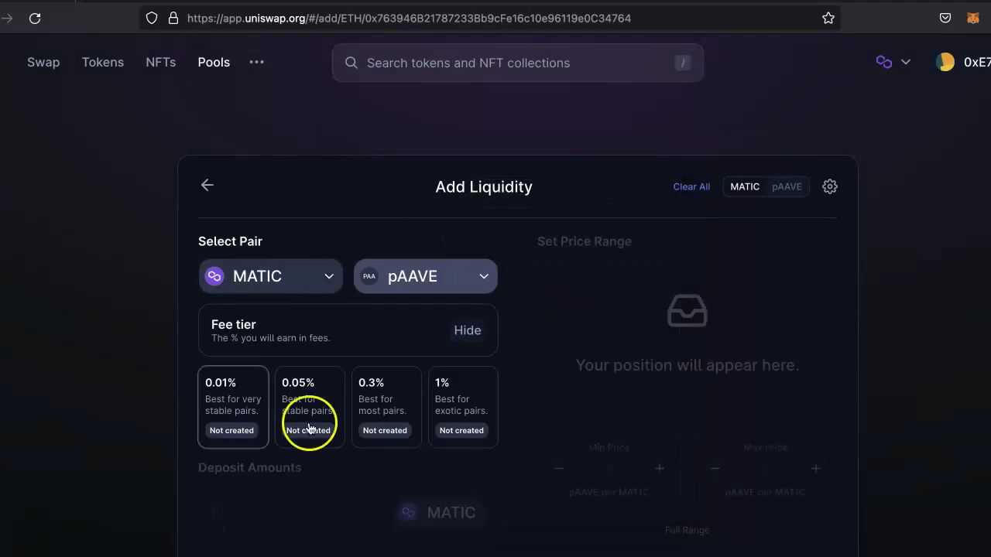
- Try the 0.01%, 0.3% and 0.05% fee tiers for the MATIC/pAAVE pair
{"action": "scroll", "coordinate": [555, 324], "scroll_direction": "down", "scroll_amount": 2}
{"action": "scroll", "coordinate": [555, 324], "scroll_direction": "down", "scroll_amount": 1}
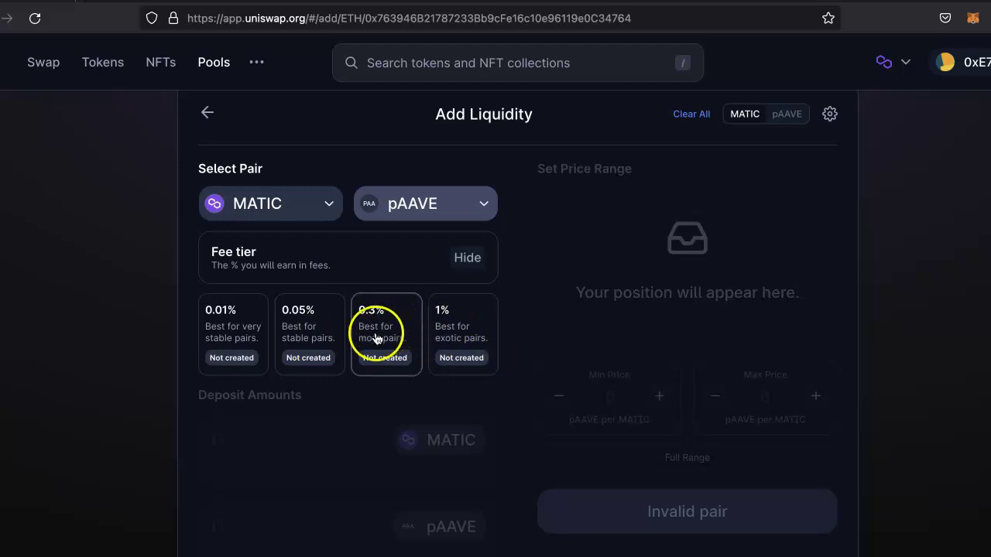
{"action": "left_click", "coordinate": [251, 326]}
{"action": "scroll", "coordinate": [190, 418], "scroll_direction": "down", "scroll_amount": 3}
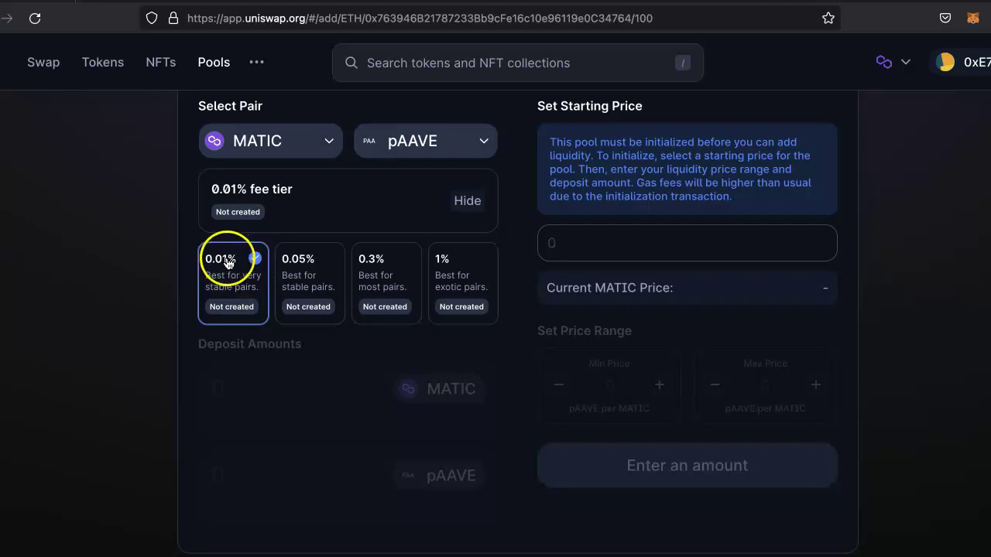
{"action": "left_click", "coordinate": [380, 281]}
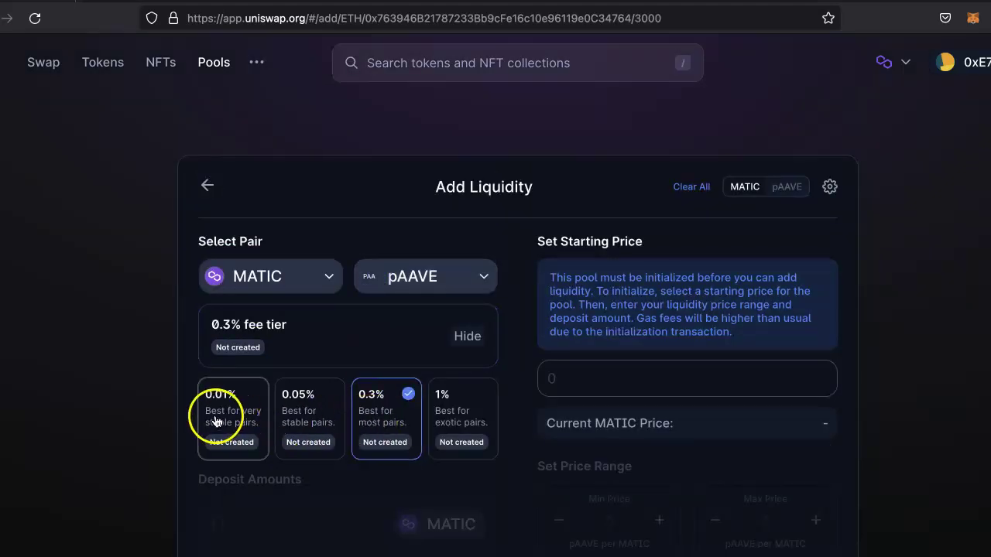
{"action": "left_click", "coordinate": [302, 424]}
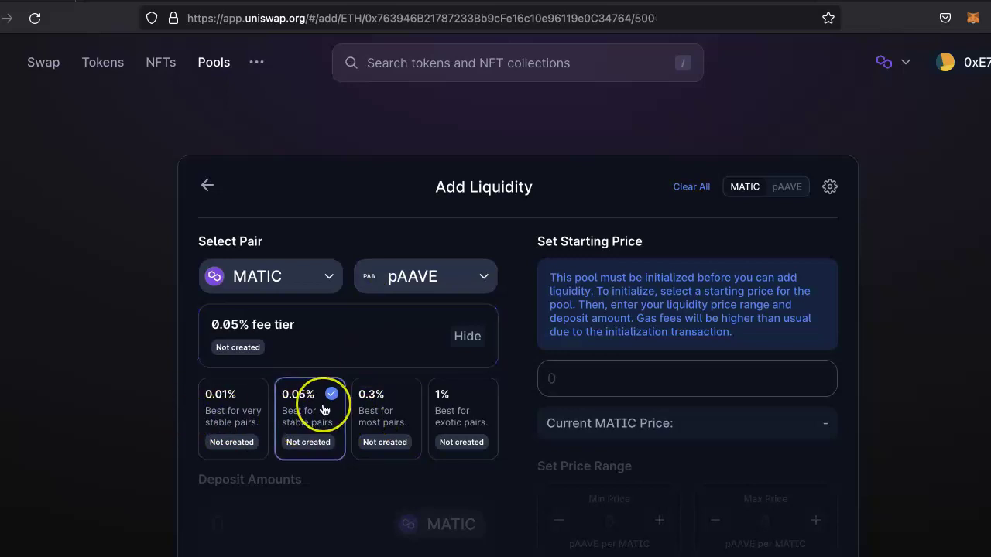
{"action": "scroll", "coordinate": [323, 410], "scroll_direction": "down", "scroll_amount": 3}
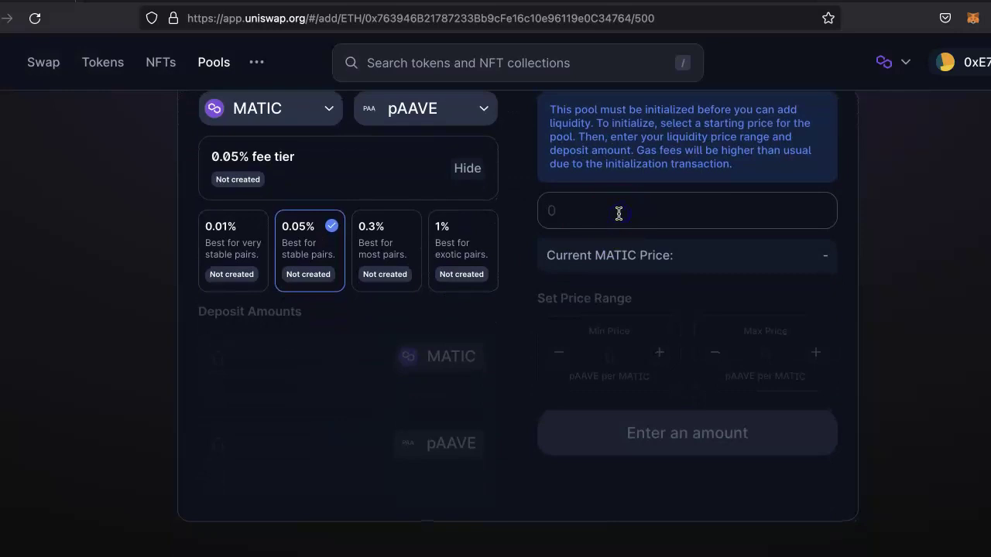
- Change the pair's first token to USDT and set it back to MATIC
{"action": "left_click", "coordinate": [283, 114]}
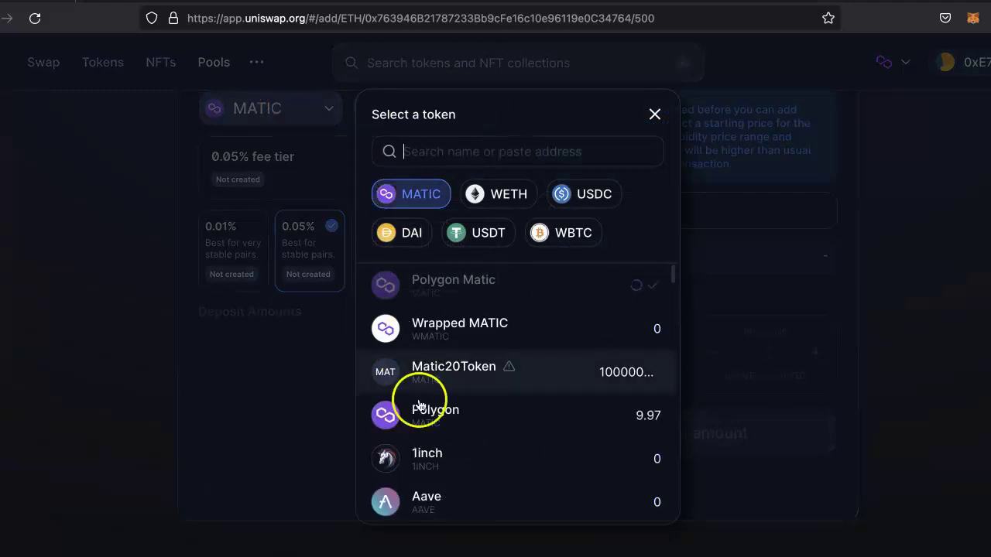
{"action": "left_click", "coordinate": [477, 230]}
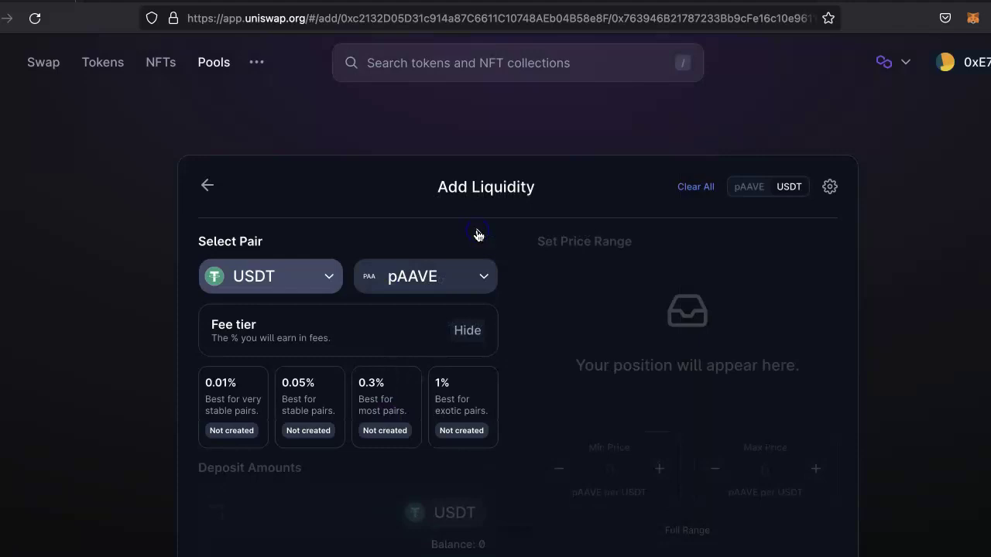
{"action": "left_click", "coordinate": [246, 272]}
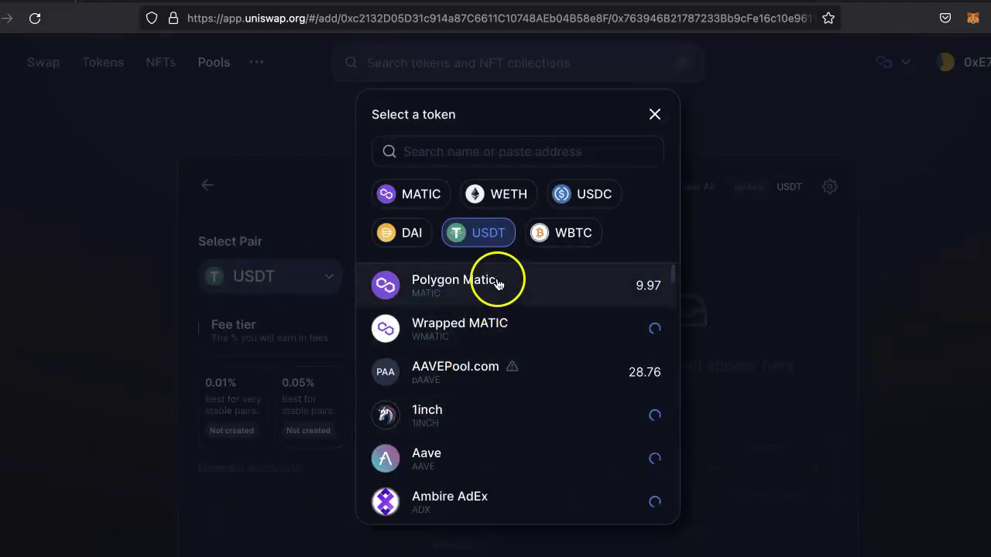
{"action": "left_click", "coordinate": [435, 286]}
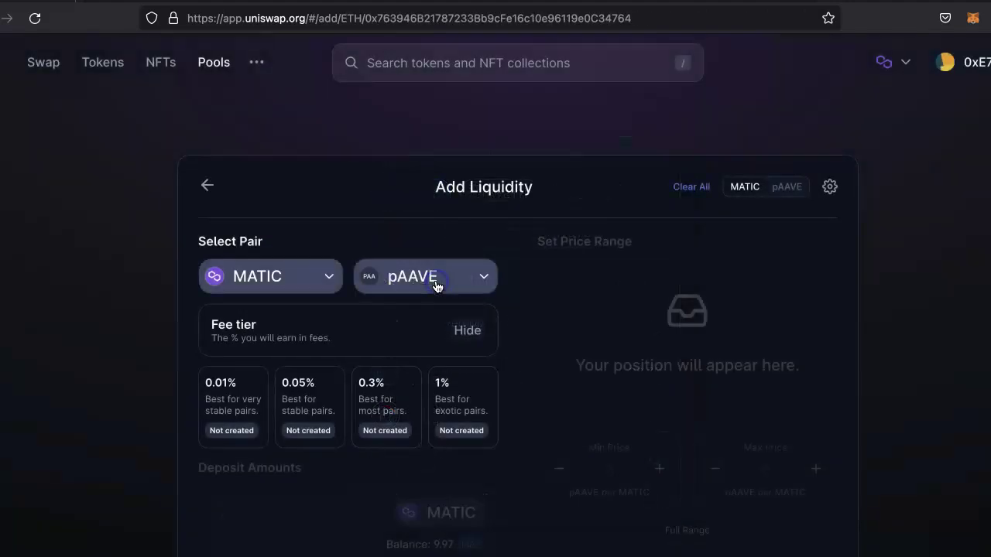
{"action": "scroll", "coordinate": [159, 326], "scroll_direction": "down", "scroll_amount": 3}
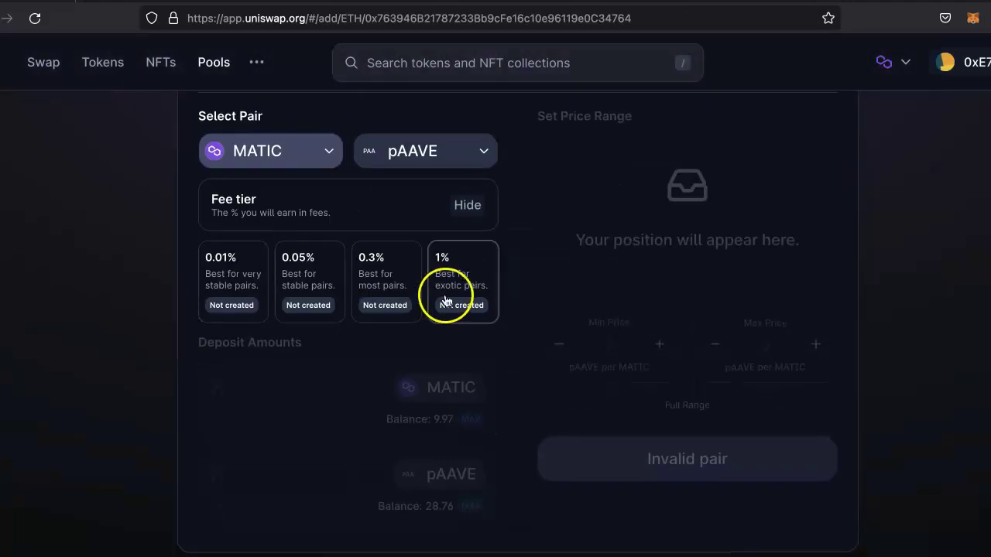
- Choose the 0.01% fee tier for the MATIC/pAAVE pair and set the starting price to 100 pAAVE per MATIC
{"action": "left_click", "coordinate": [236, 287]}
{"action": "scroll", "coordinate": [598, 333], "scroll_direction": "down", "scroll_amount": 1}
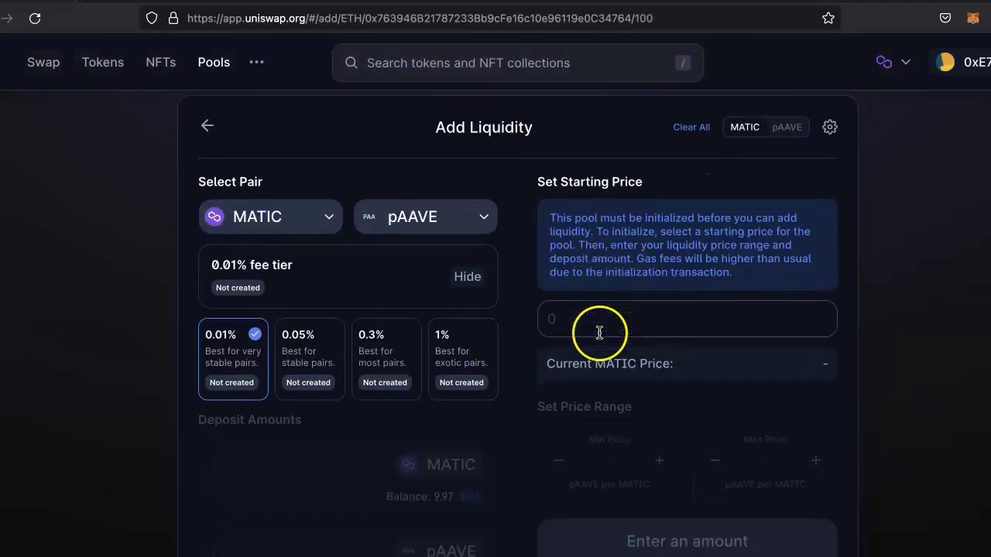
{"action": "type", "text": "100"}
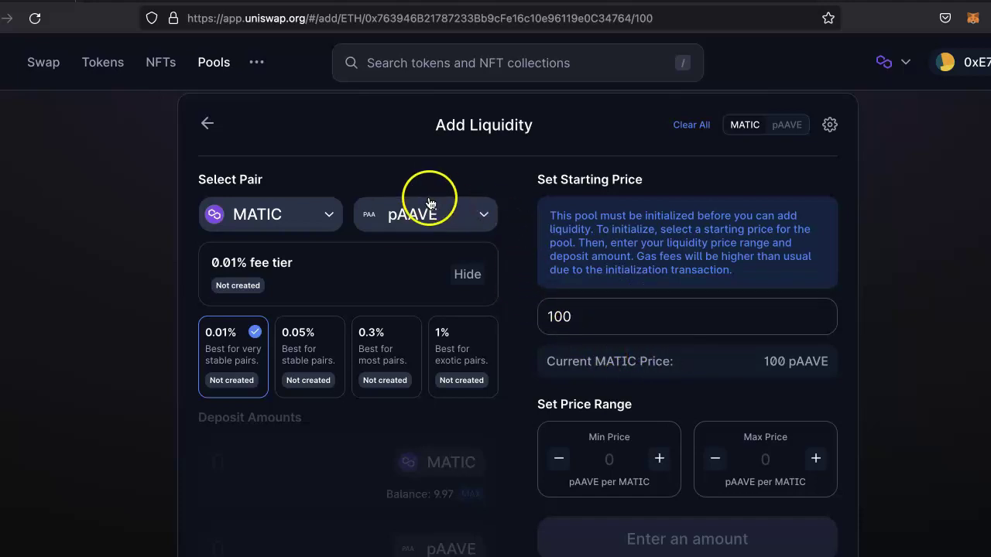
- Set the price range to a minimum of 10 and a maximum of 200 pAAVE per MATIC
{"action": "scroll", "coordinate": [612, 394], "scroll_direction": "down", "scroll_amount": 1}
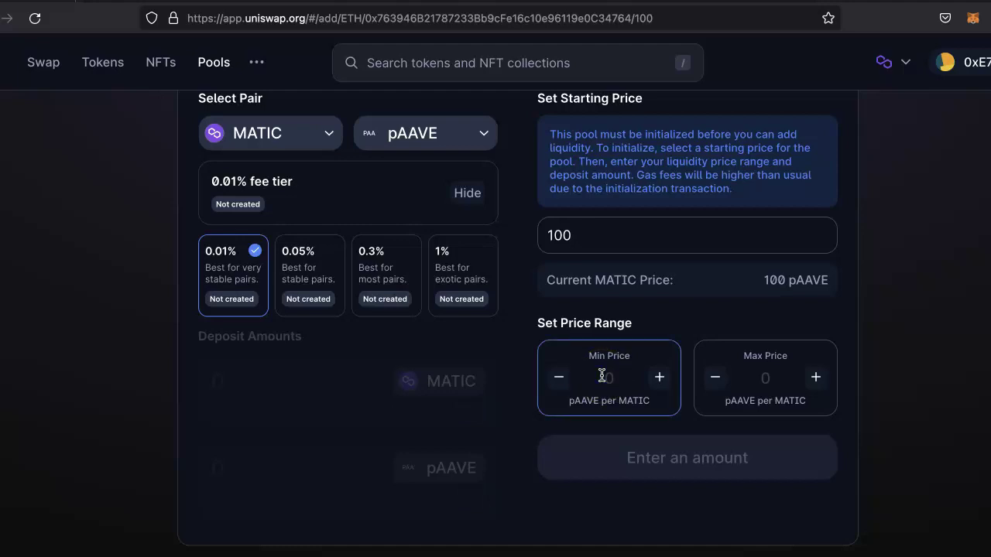
{"action": "left_click", "coordinate": [768, 379]}
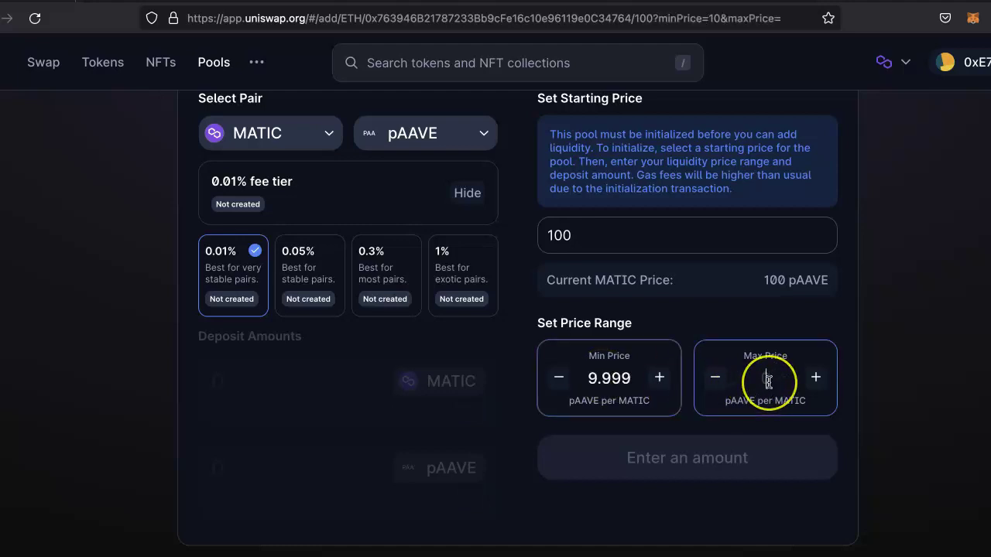
{"action": "type", "text": "200"}
{"action": "left_click", "coordinate": [880, 401]}
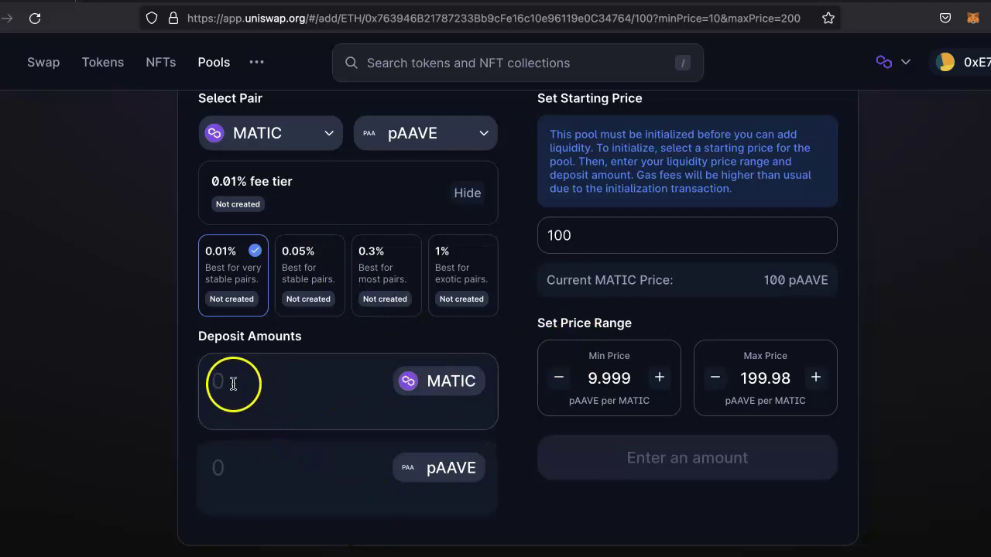
- Set the pAAVE deposit amount to 10
{"action": "left_click", "coordinate": [232, 476]}
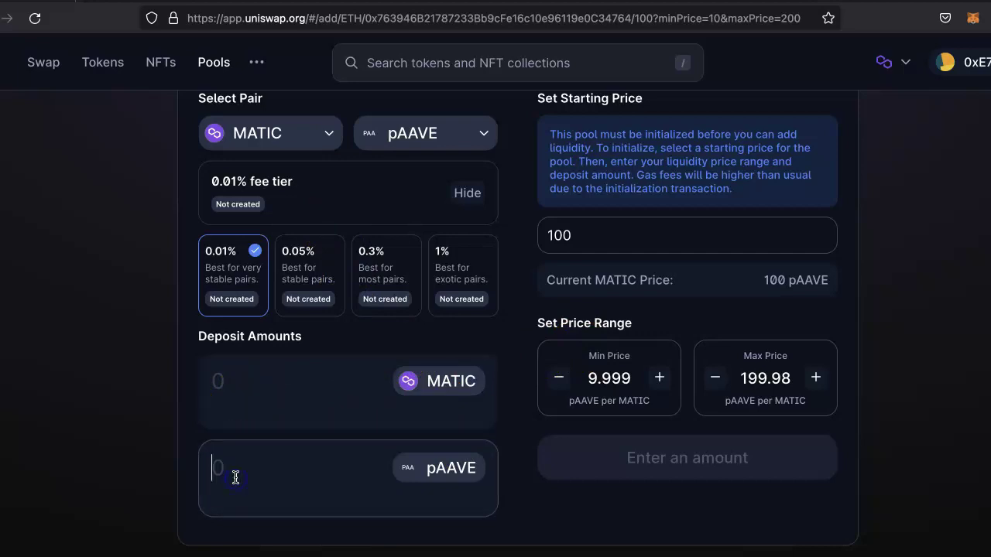
{"action": "type", "text": "10"}
{"action": "left_click", "coordinate": [267, 383]}
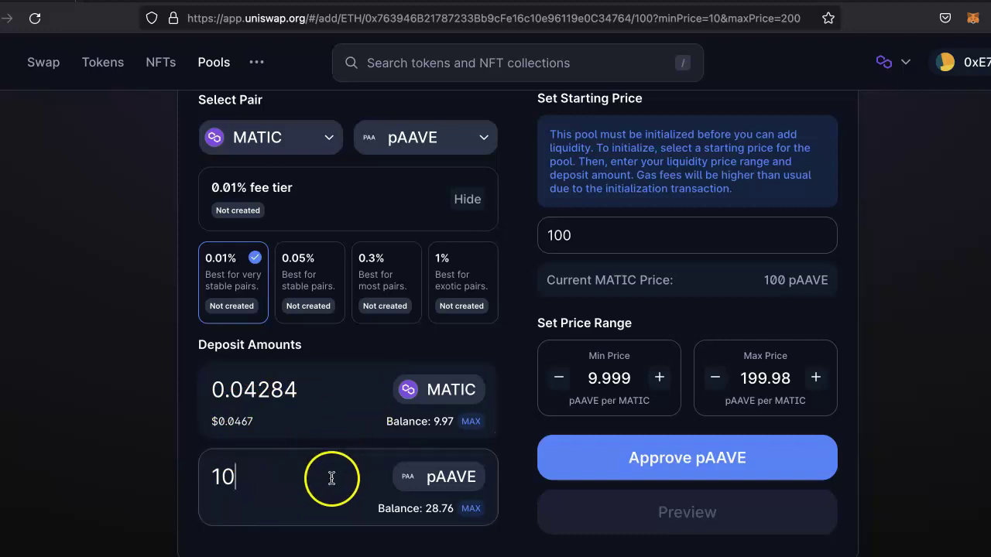
- Approve pAAVE for the liquidity position and confirm the access permission in the MetaMask wallet
{"action": "left_click", "coordinate": [677, 463]}
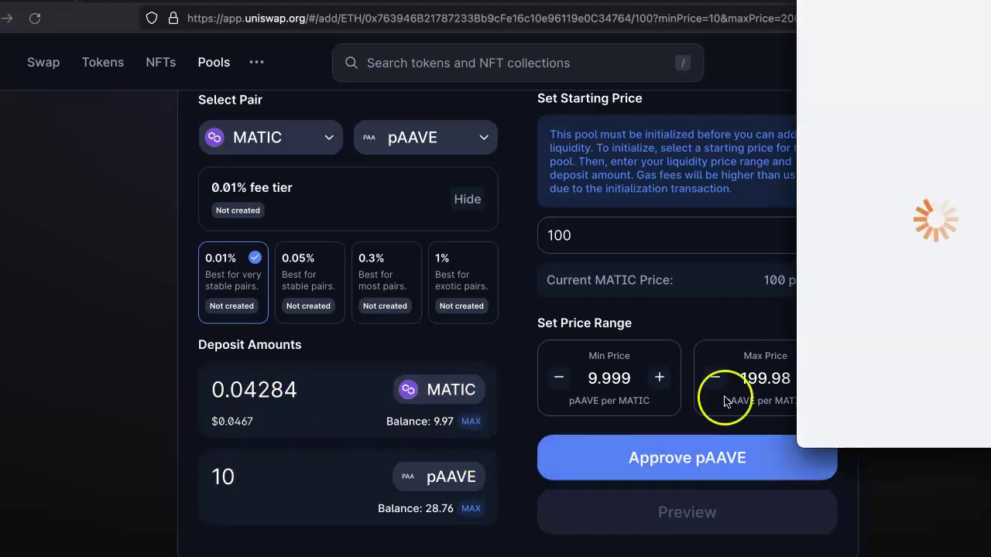
{"action": "left_click_drag", "start_coordinate": [948, 11], "coordinate": [604, 51]}
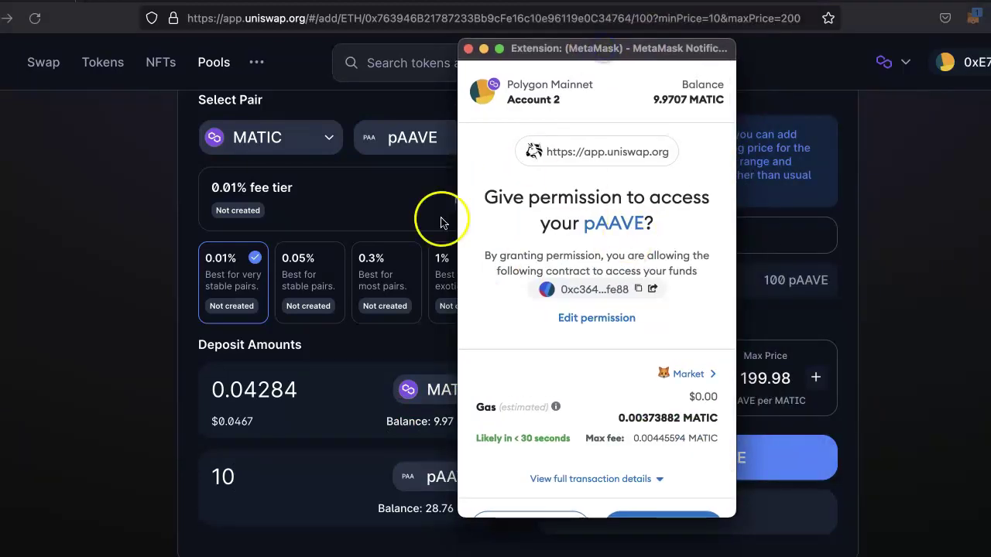
{"action": "scroll", "coordinate": [619, 370], "scroll_direction": "down", "scroll_amount": 2}
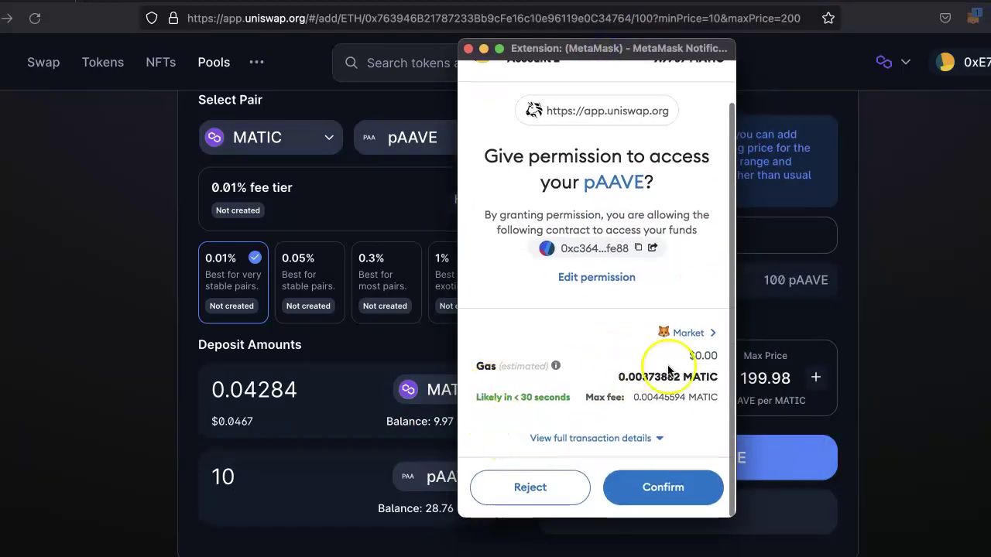
{"action": "left_click", "coordinate": [663, 487]}
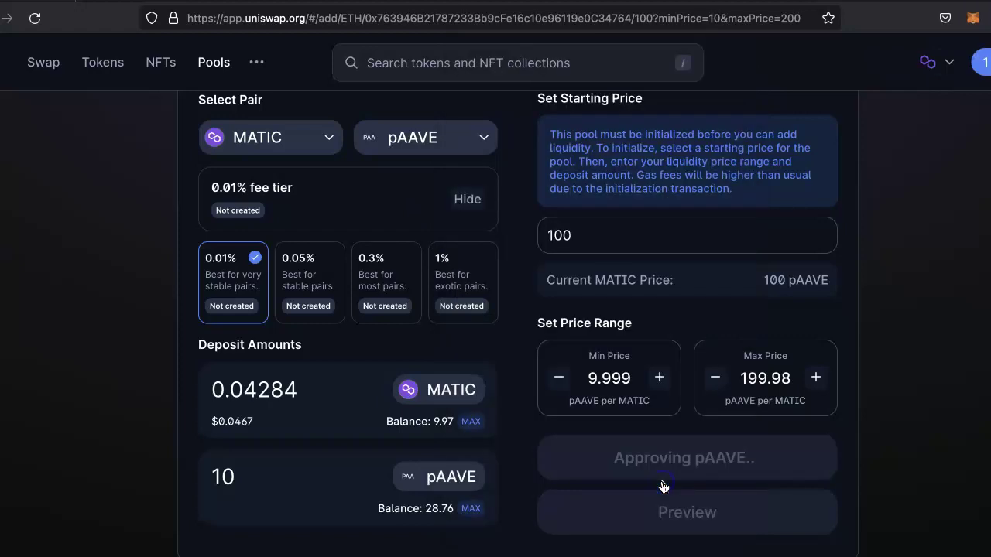